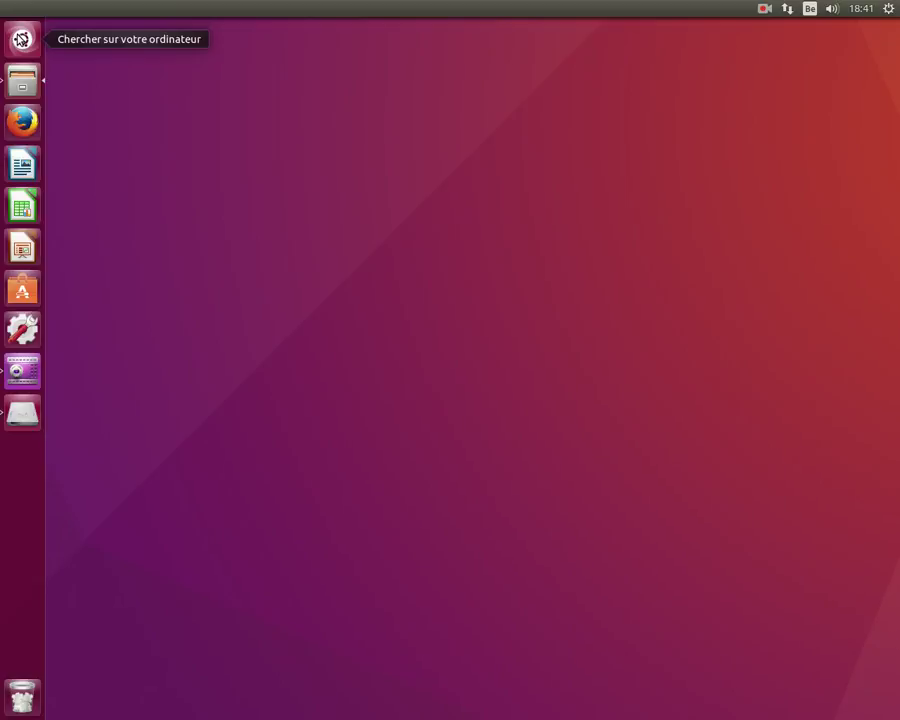
# - Search the Ubuntu Dash for 'gimp' to list the GIMP image editor
pyautogui.click(21, 39)
pyautogui.write('g')
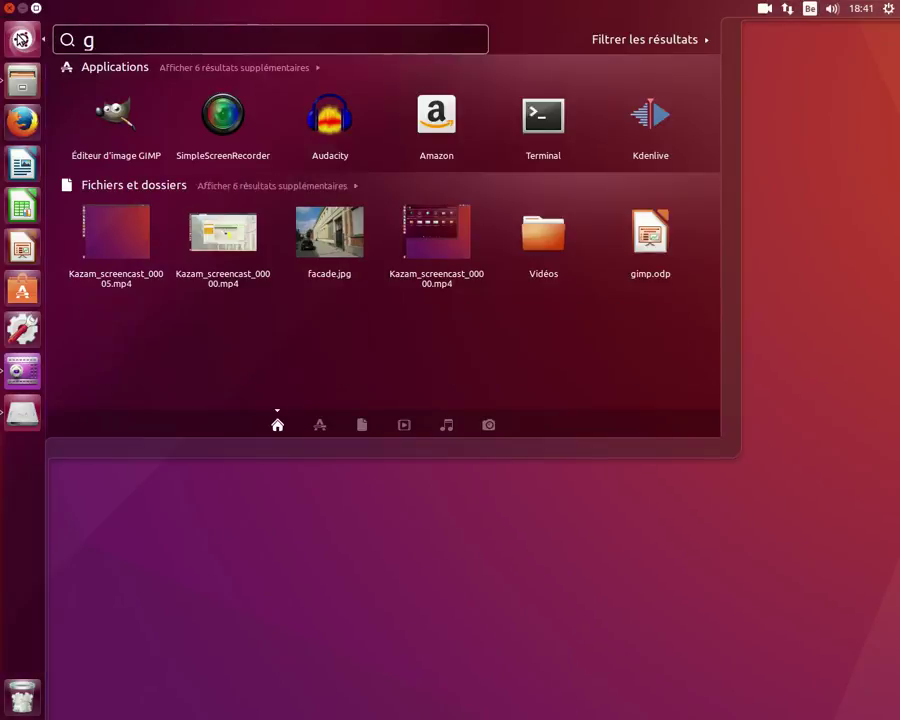
pyautogui.write('imp')
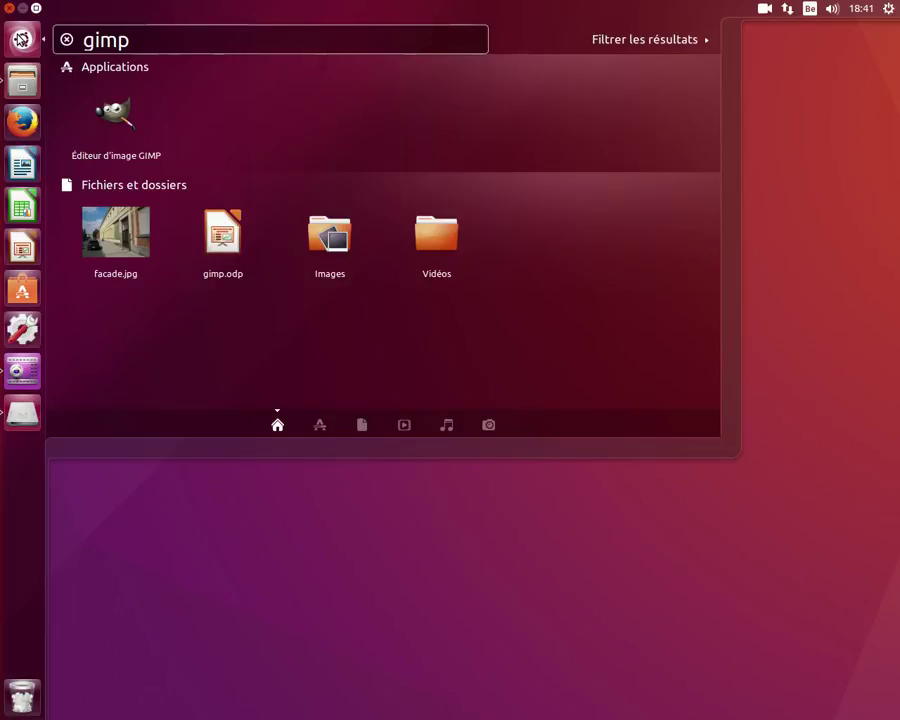
# - Launch GIMP from the Dash and focus its dock, image window and toolbox in turn
pyautogui.click(121, 112)
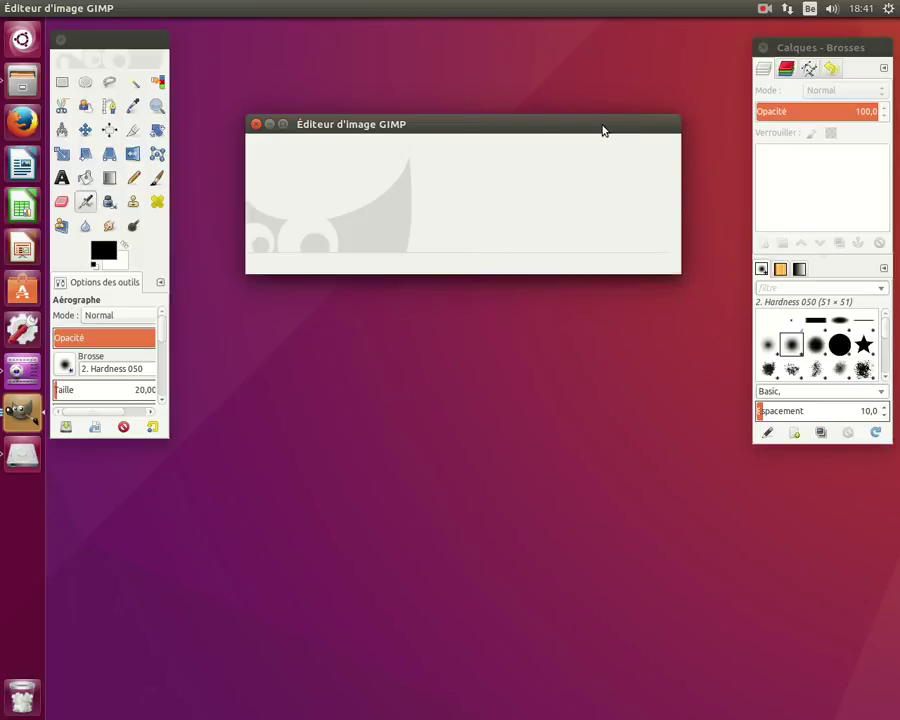
pyautogui.click(875, 47)
pyautogui.click(633, 176)
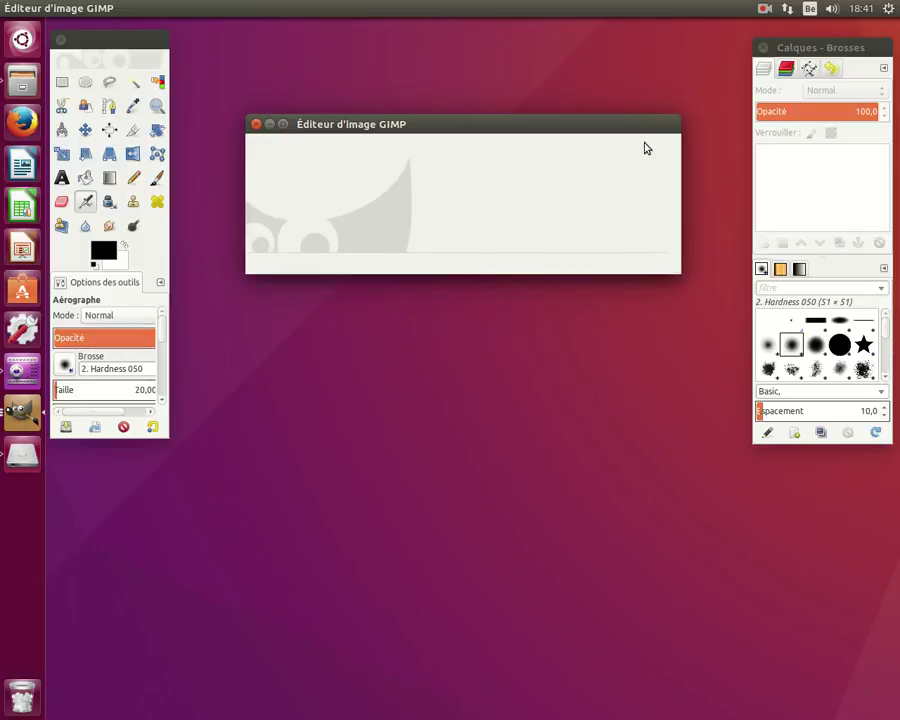
pyautogui.click(120, 43)
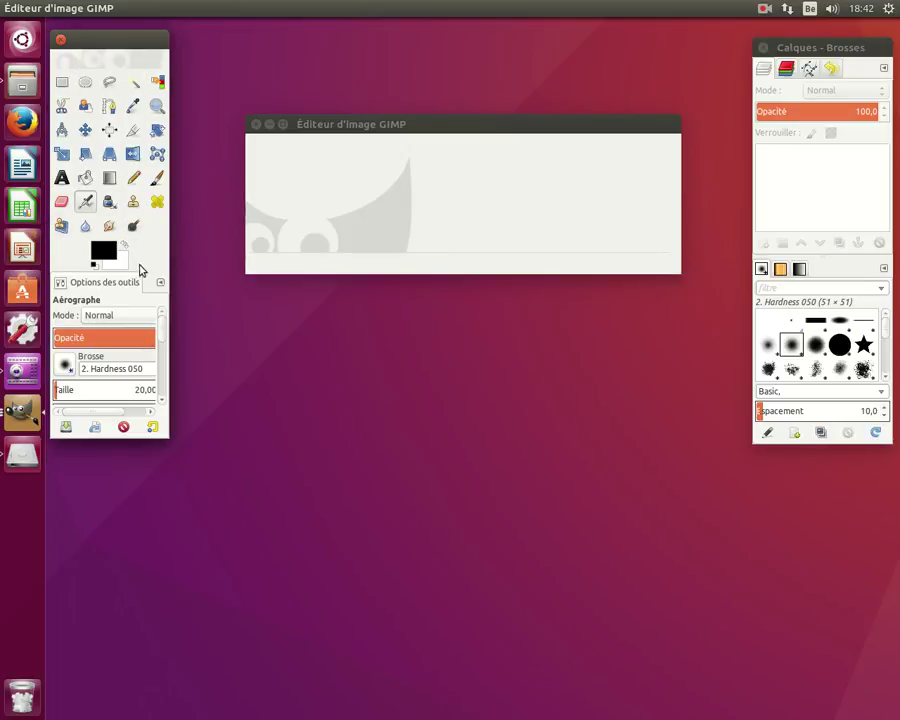
# - Make the toolbox window taller and select the Free Select (lasso) tool
pyautogui.moveTo(138, 435); pyautogui.dragTo(128, 530)
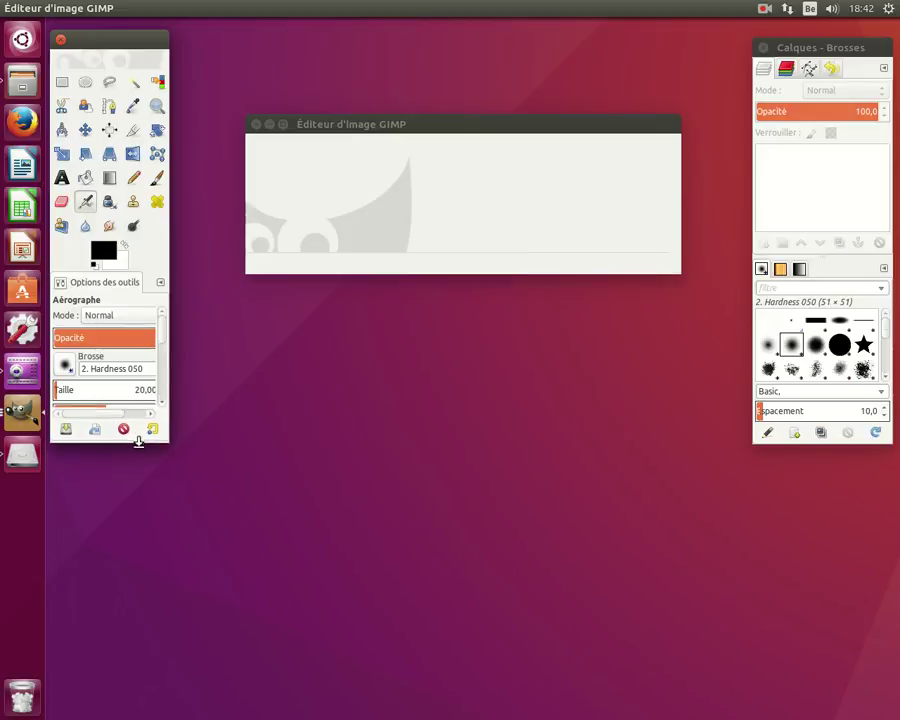
pyautogui.click(109, 82)
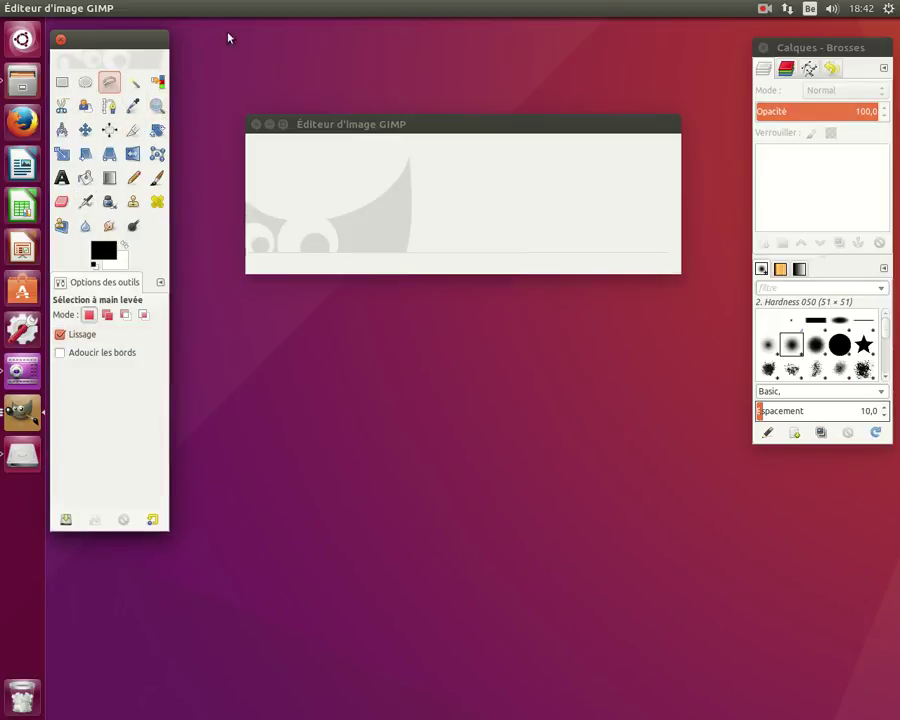
pyautogui.click(878, 48)
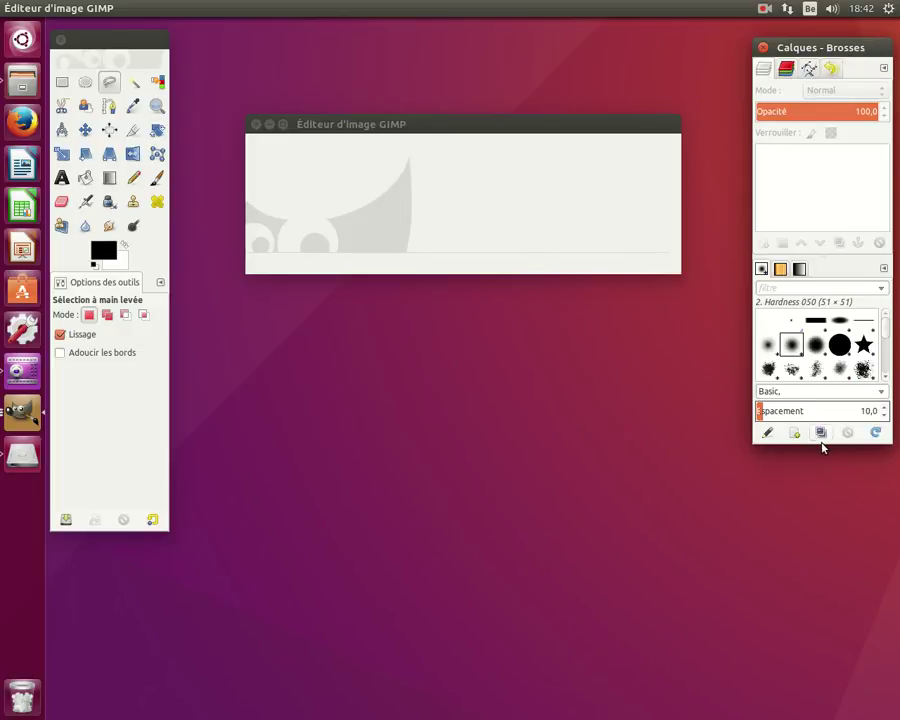
# - Extend the Calques – Brosses dock downward to show more brushes, then refocus the image window
pyautogui.moveTo(818, 443); pyautogui.dragTo(810, 563)
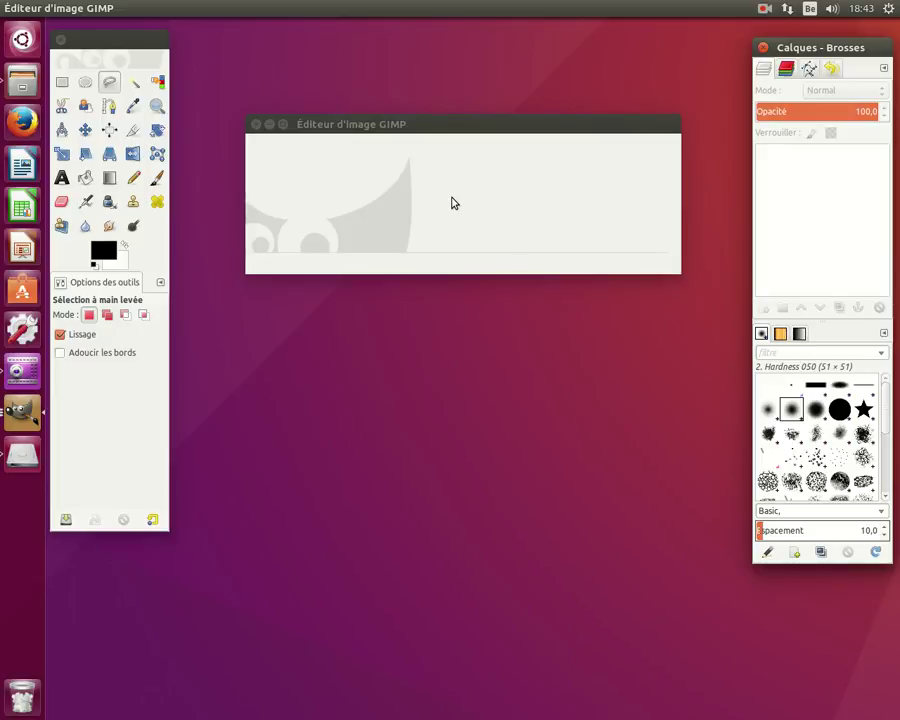
pyautogui.click(477, 165)
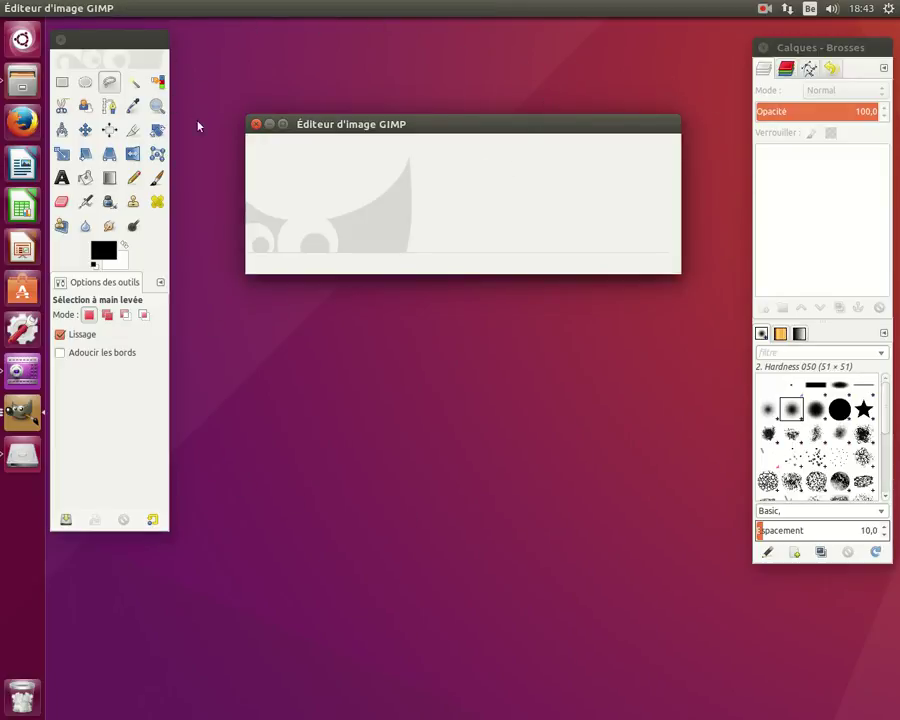
# - Shift the image window slightly up-left and cycle focus through toolbox, dock and image window
pyautogui.moveTo(605, 124)
pyautogui.mouseDown()
pyautogui.moveTo(594, 173)
pyautogui.moveTo(585, 120)
pyautogui.mouseUp()
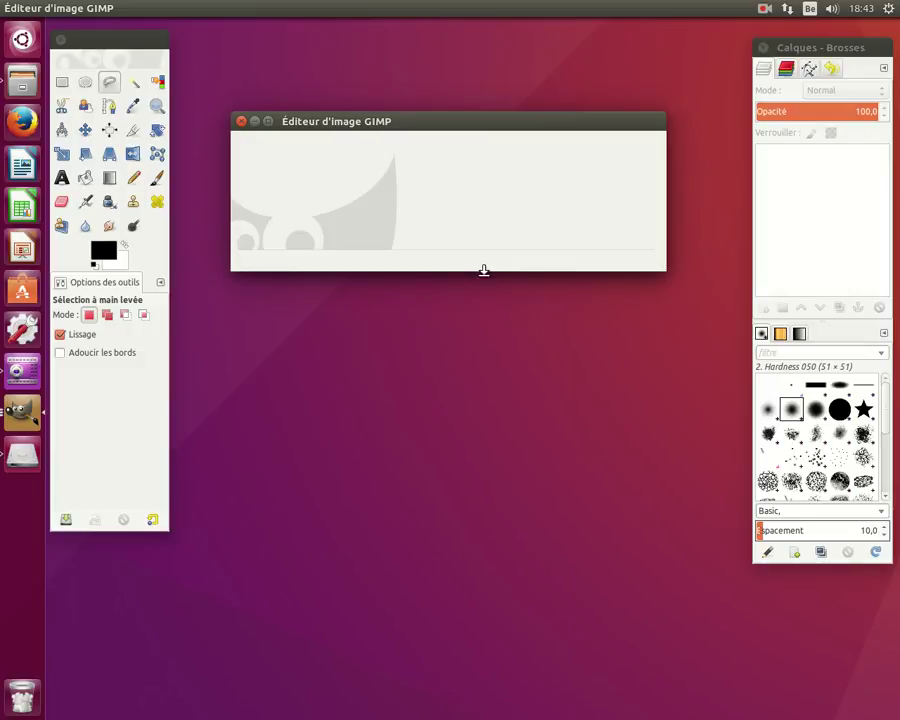
pyautogui.click(136, 40)
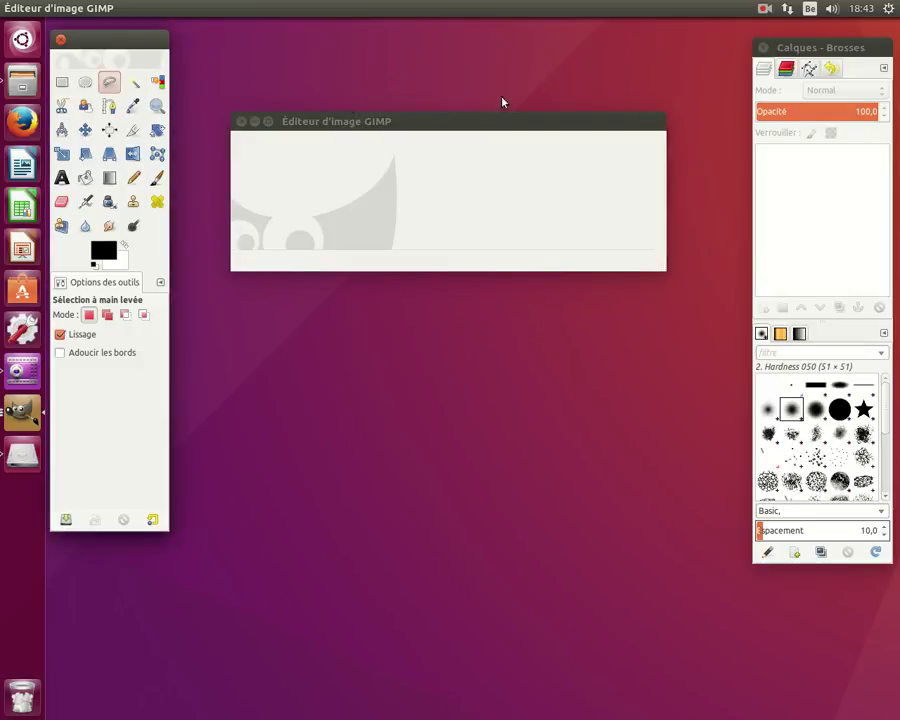
pyautogui.click(874, 46)
pyautogui.click(427, 185)
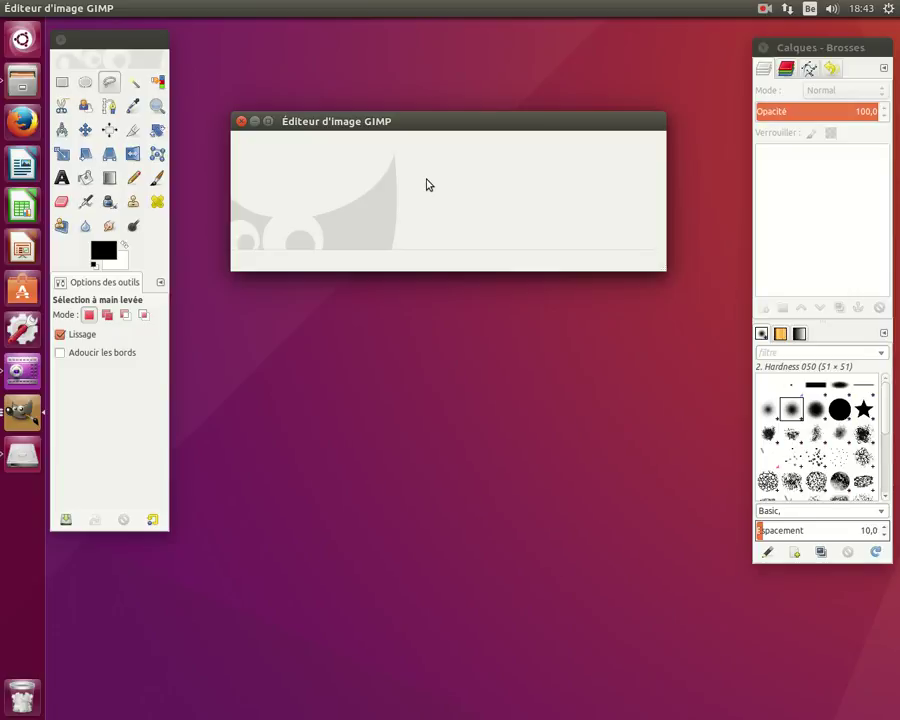
# - Hide the docks with Tab, lower the image window, then show the docks again with Tab
pyautogui.press('Tab')
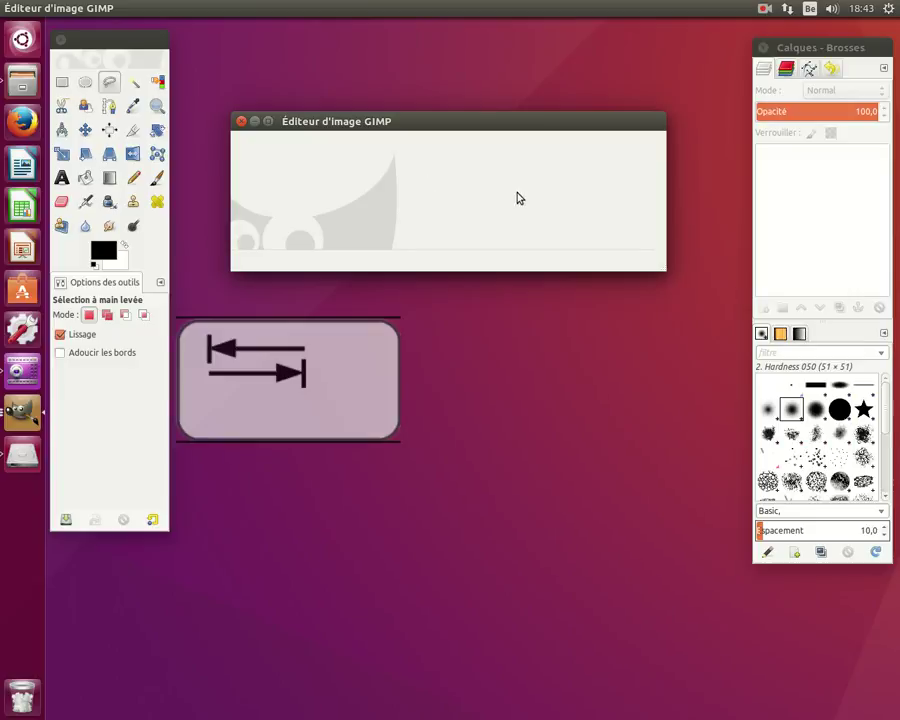
pyautogui.moveTo(544, 127)
pyautogui.mouseDown()
pyautogui.moveTo(545, 107)
pyautogui.moveTo(540, 150)
pyautogui.mouseUp()
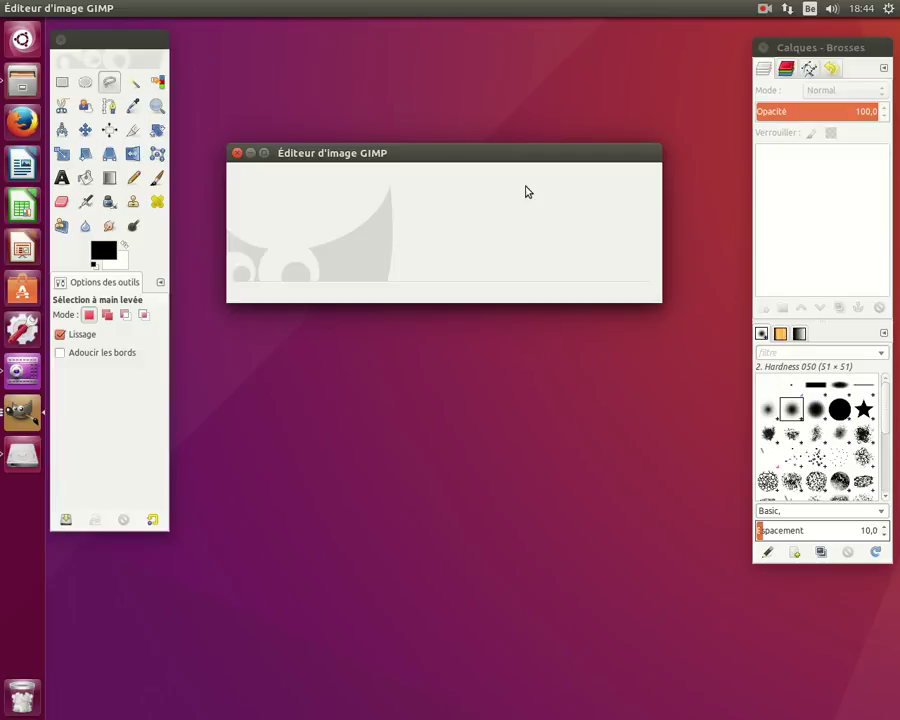
pyautogui.press('Tab')
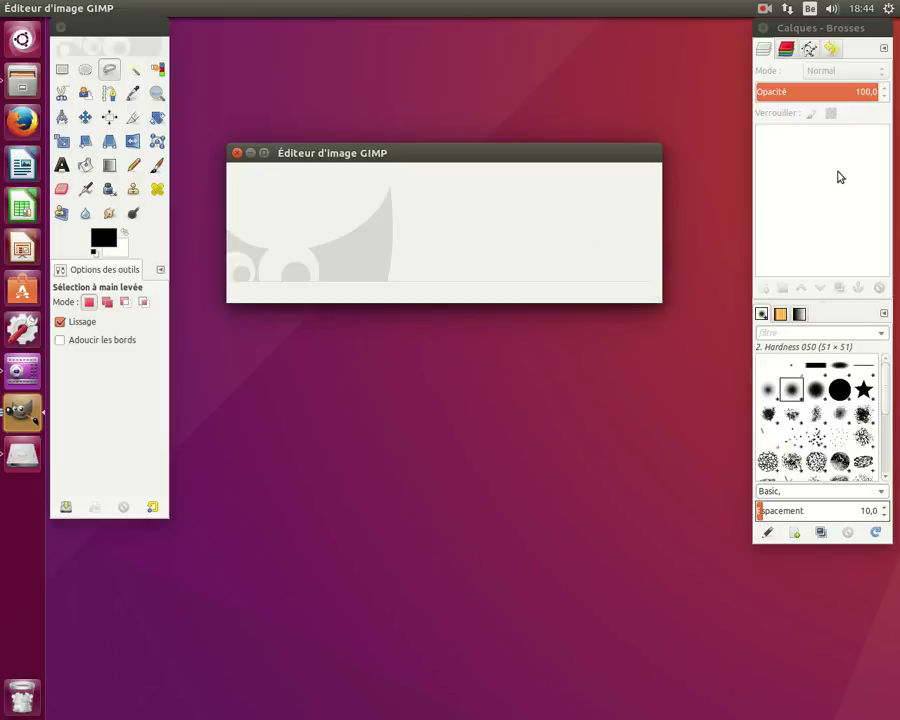
# - Close the Calques – Brosses dock and the toolbox, then move the image window toward the centre
pyautogui.click(113, 423)
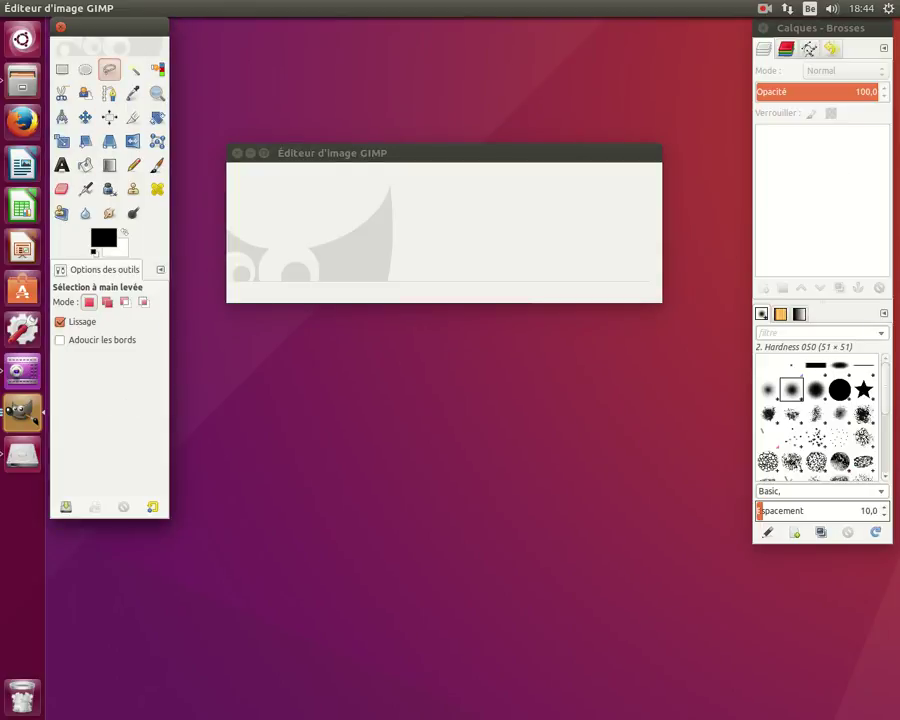
pyautogui.click(788, 190)
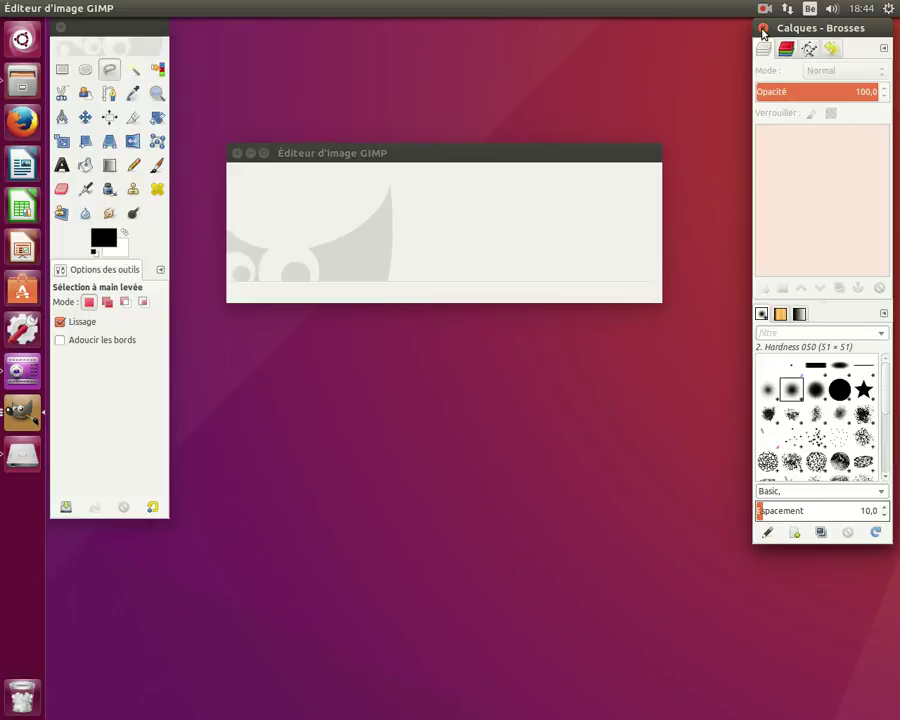
pyautogui.click(763, 32)
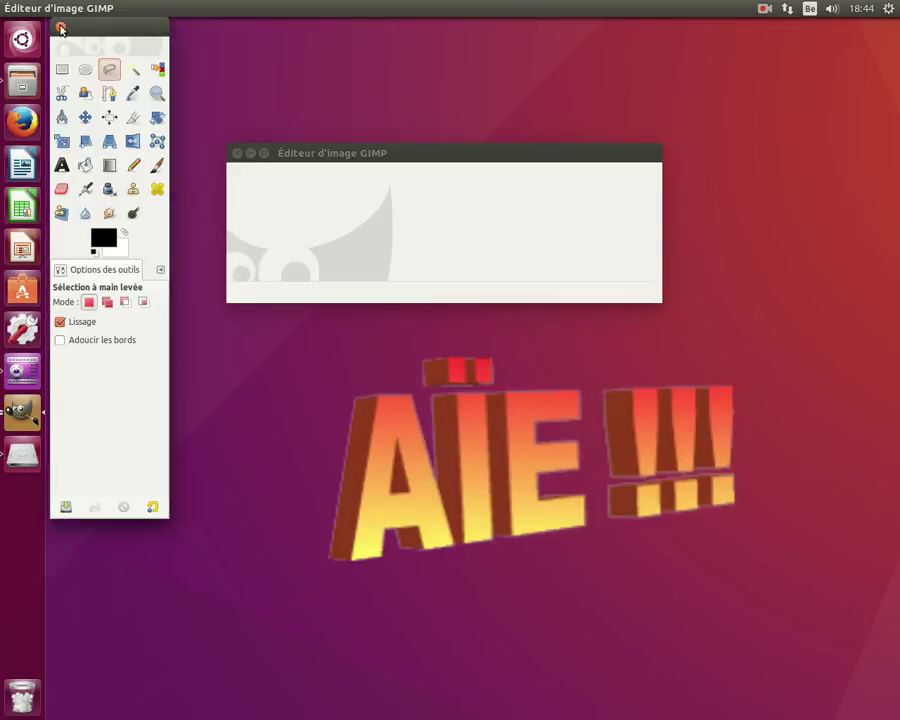
pyautogui.click(62, 29)
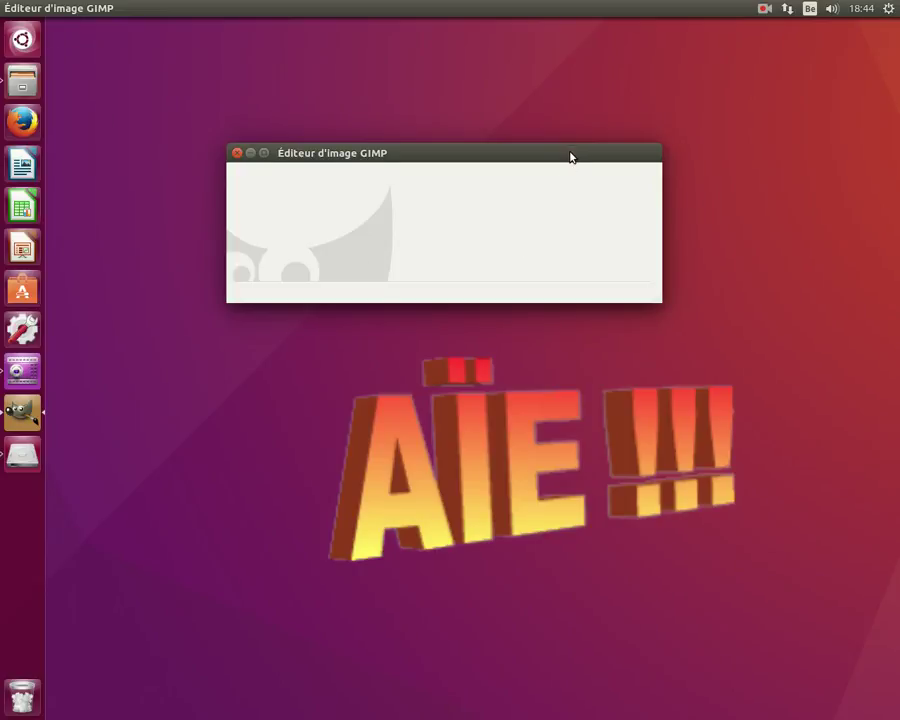
pyautogui.moveTo(571, 156); pyautogui.dragTo(588, 203)
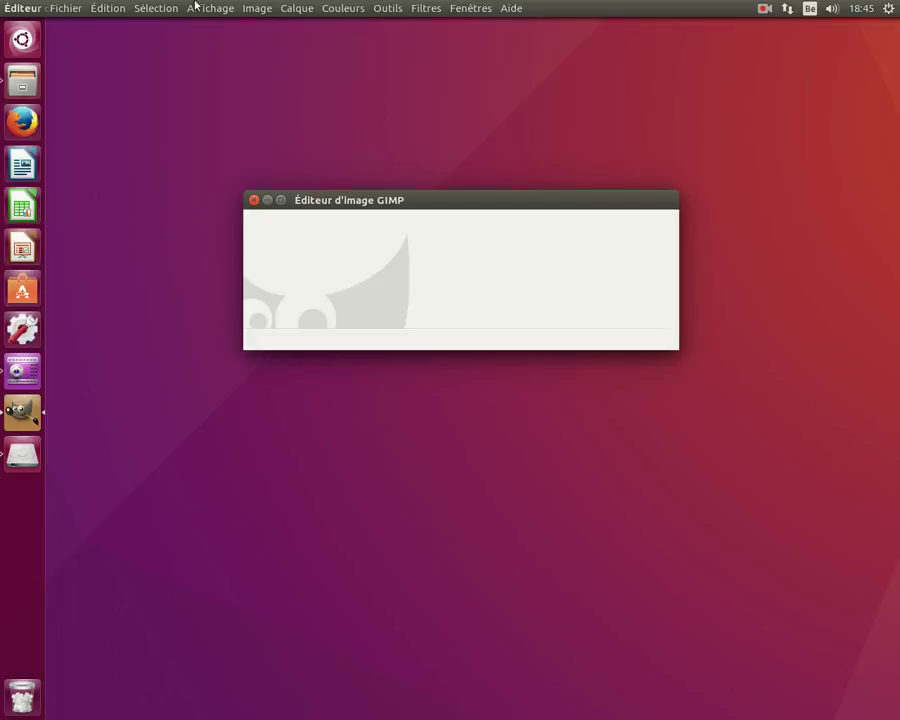
# - Reopen the toolbox through the Windows menu and Ctrl+B
pyautogui.click(471, 9)
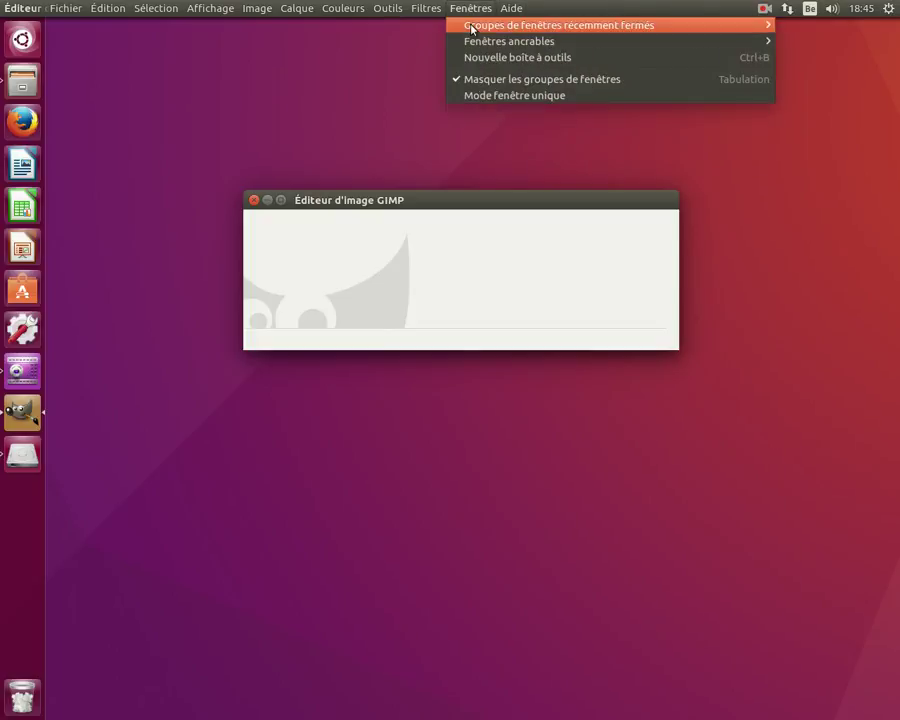
pyautogui.moveTo(559, 25)
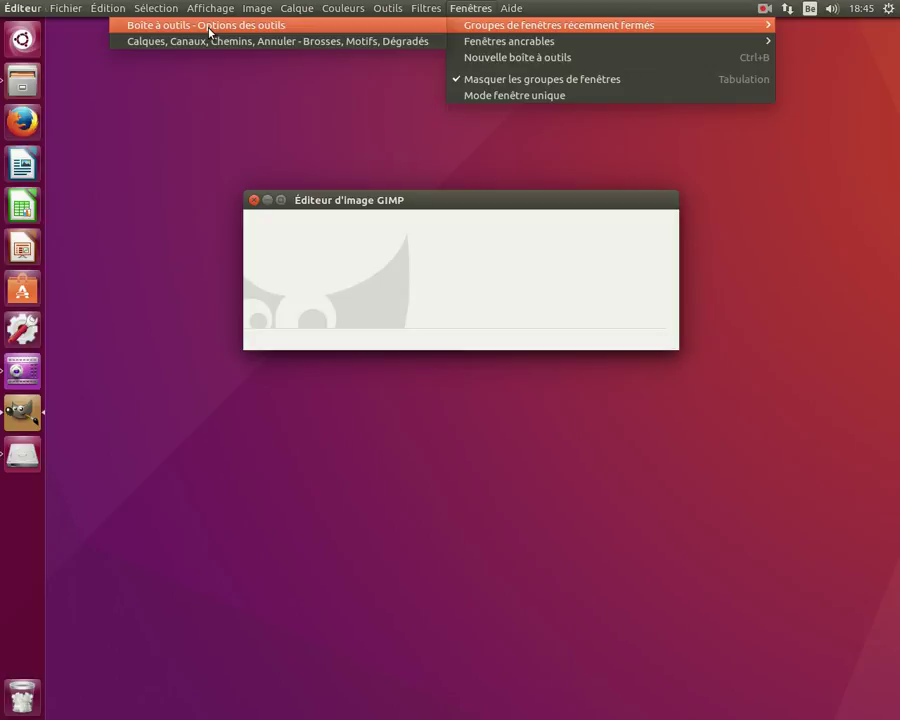
pyautogui.click(210, 27)
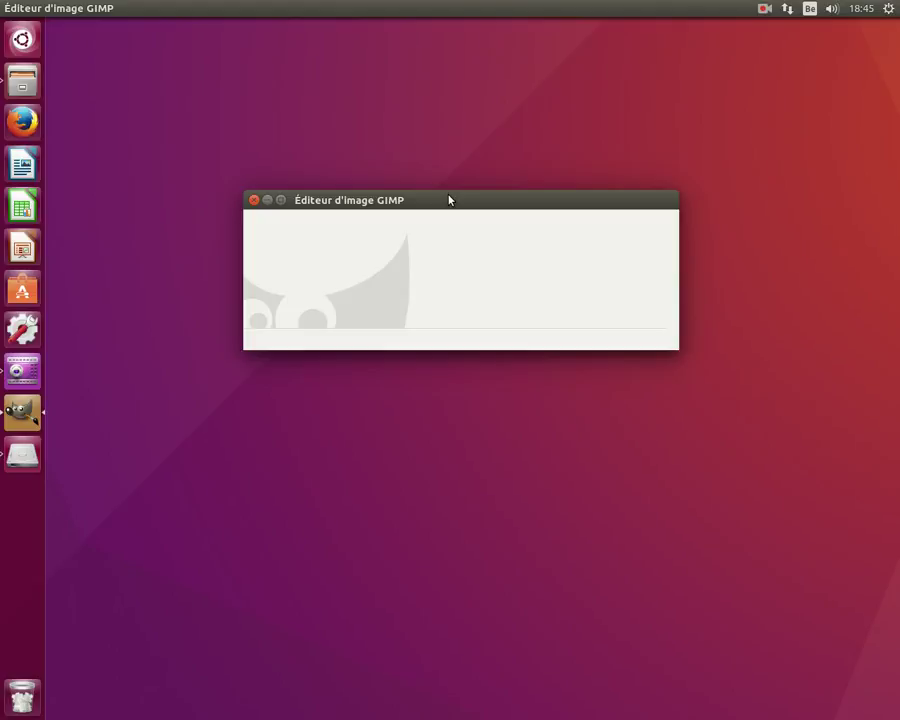
pyautogui.hotkey('ctrl', 'b')
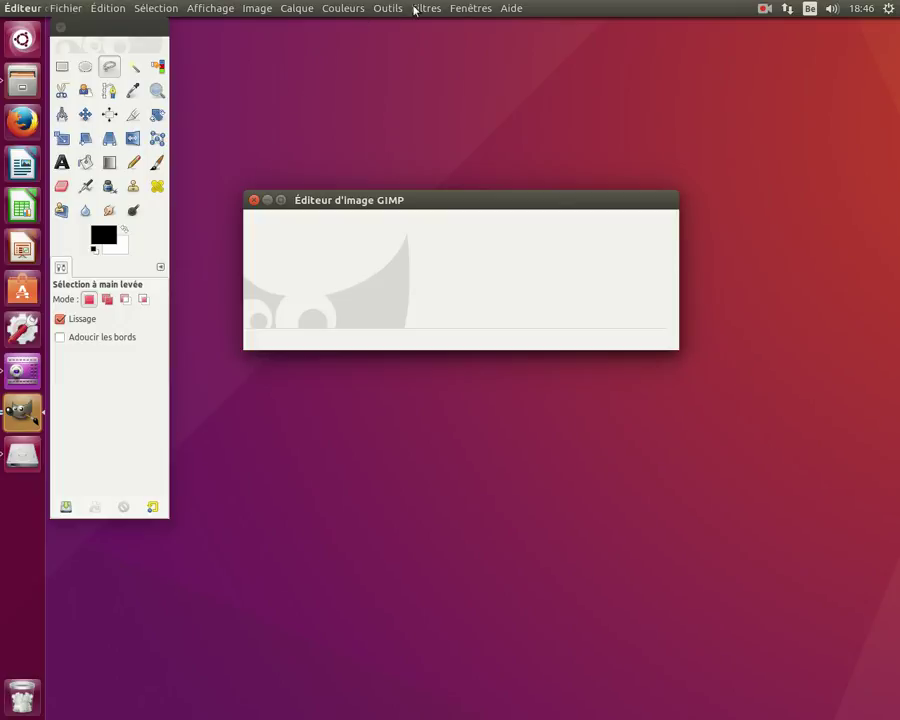
# - Restore the Layers – Brushes dock from Recently Closed Docks and lower it and the toolbox slightly
pyautogui.click(471, 9)
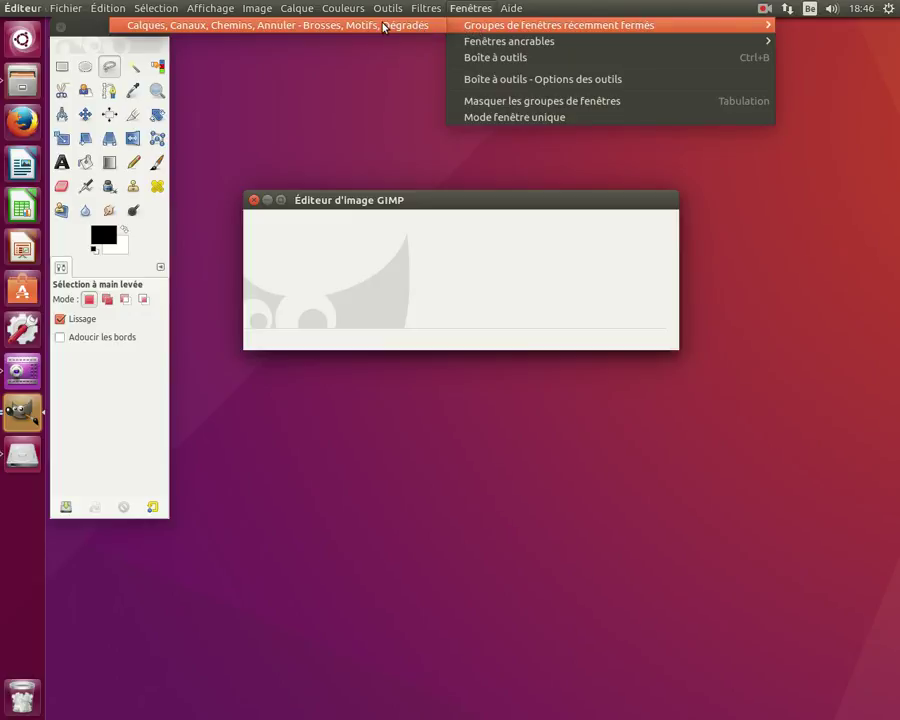
pyautogui.click(384, 26)
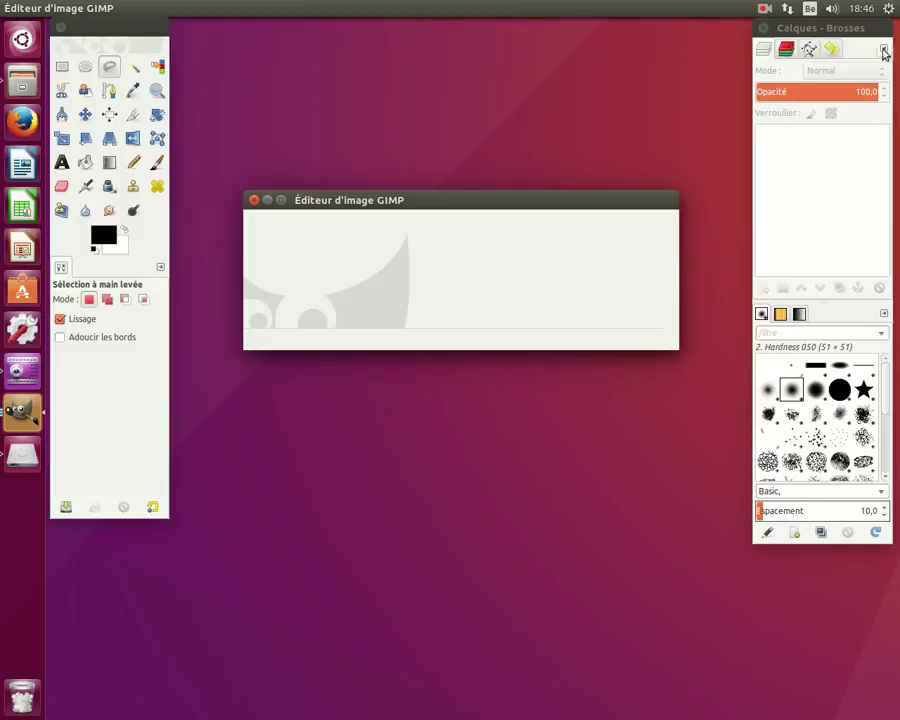
pyautogui.moveTo(877, 28); pyautogui.dragTo(872, 62)
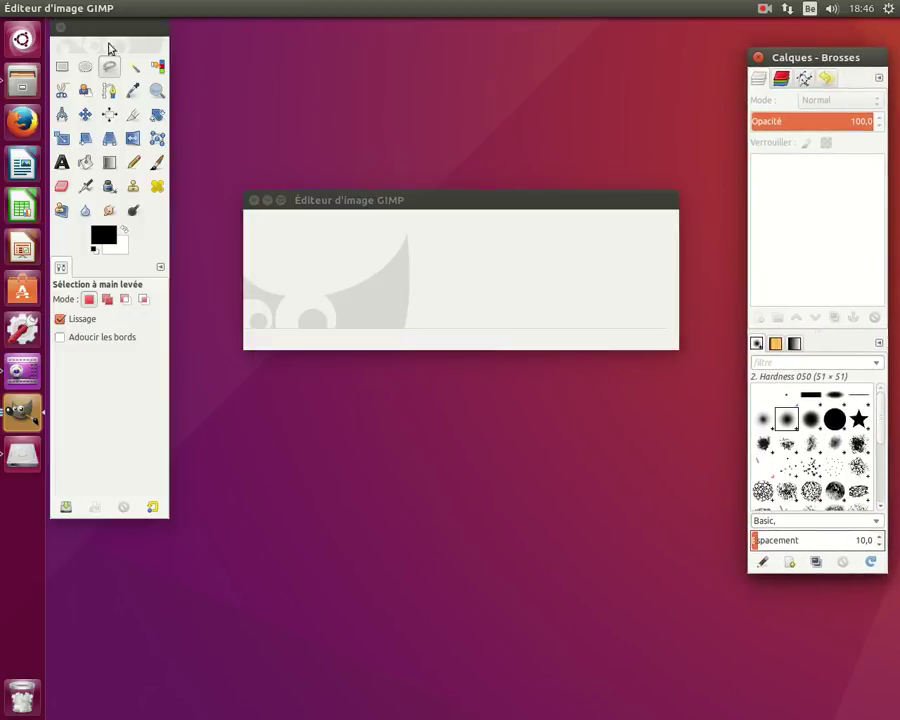
pyautogui.moveTo(121, 29)
pyautogui.mouseDown()
pyautogui.moveTo(126, 57)
pyautogui.moveTo(117, 59)
pyautogui.mouseUp()
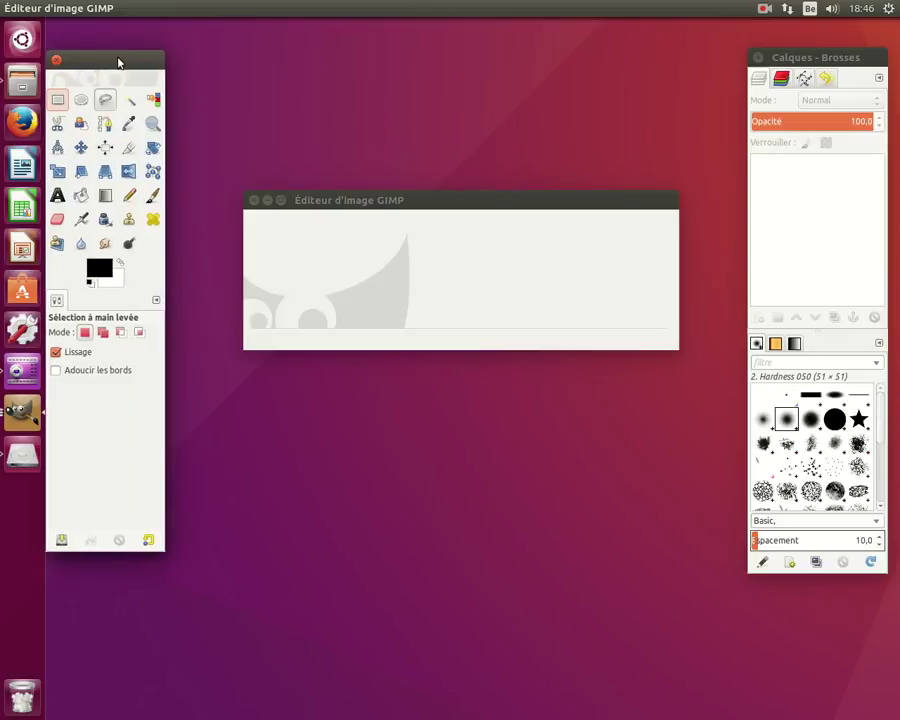
pyautogui.click(525, 267)
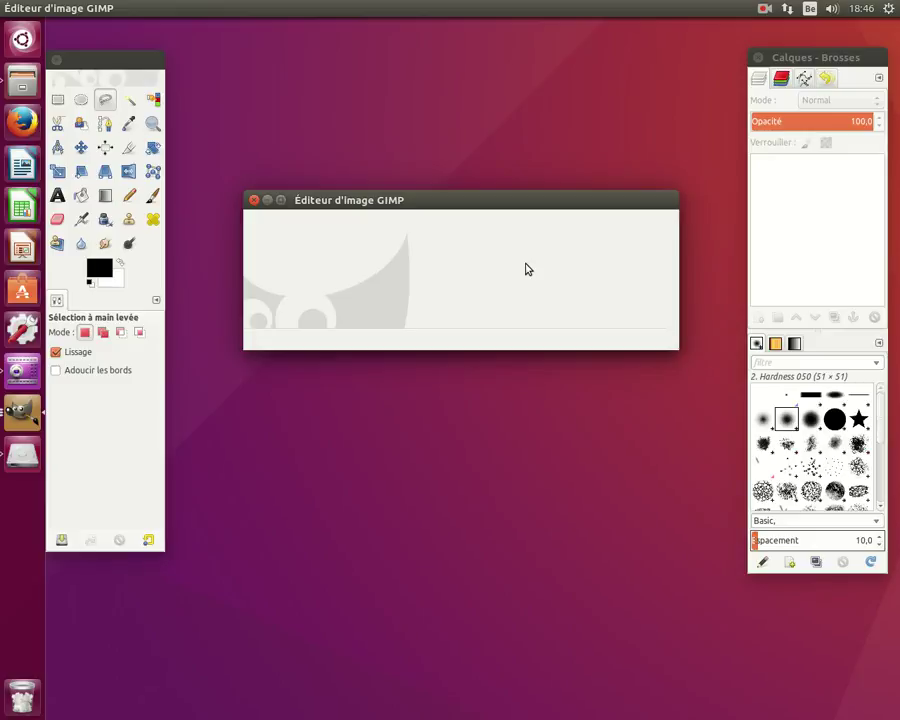
pyautogui.press('Tab')
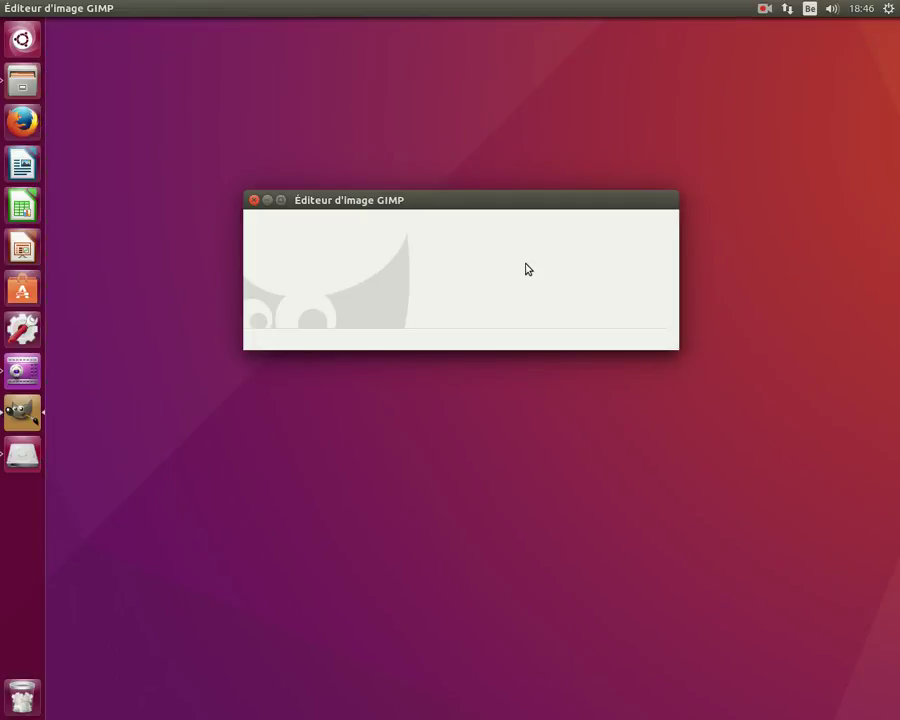
pyautogui.press('Tab')
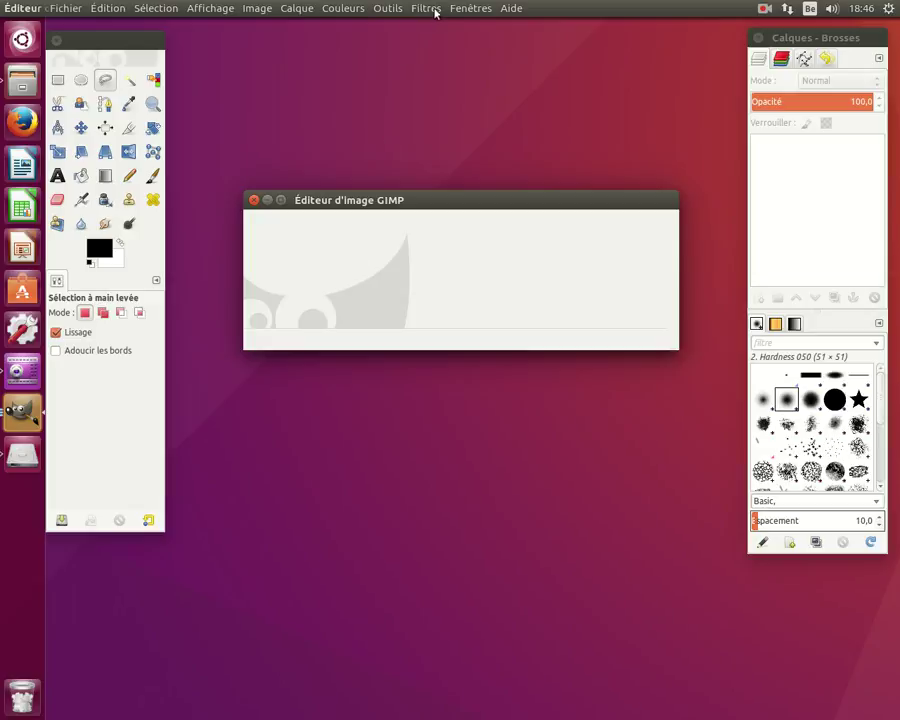
# - Switch to Single-Window Mode, reposition the window, and widen the tool panel and right dock column
pyautogui.moveTo(469, 8)
pyautogui.click(465, 10)
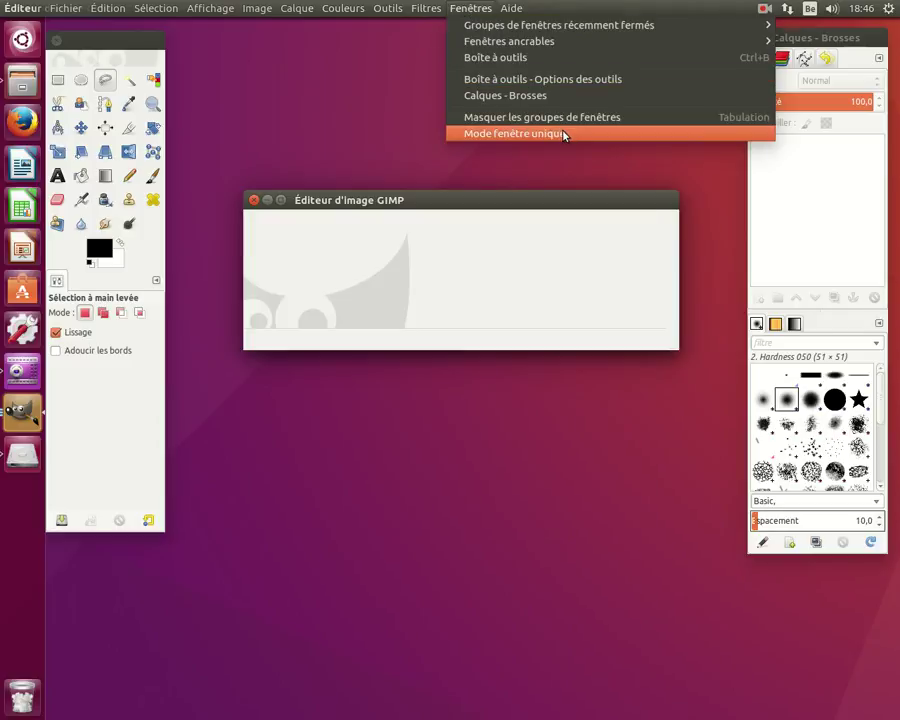
pyautogui.click(563, 135)
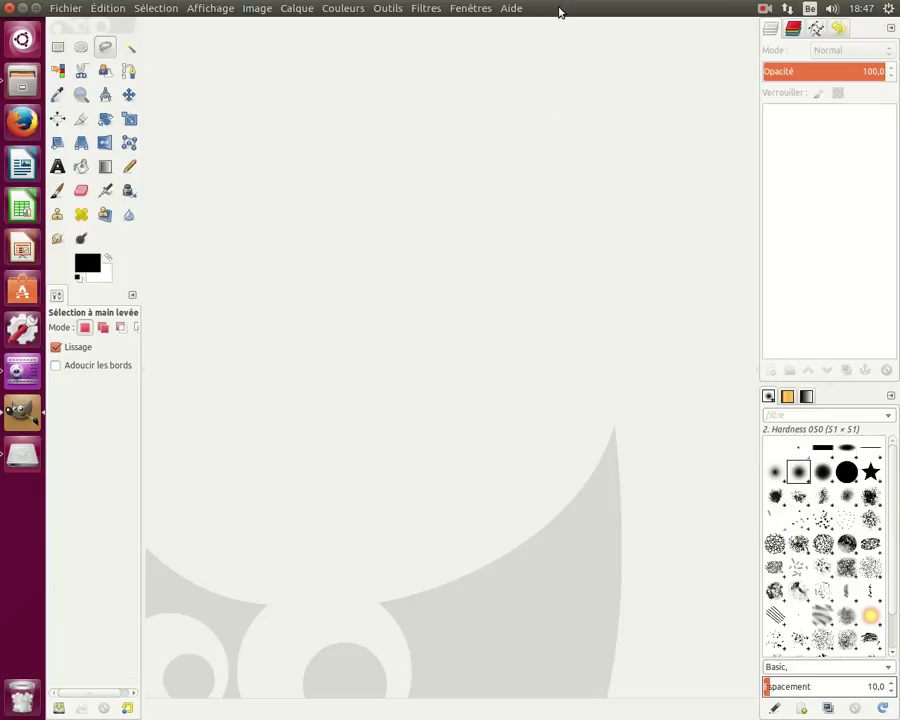
pyautogui.moveTo(556, 10)
pyautogui.mouseDown()
pyautogui.moveTo(498, 108)
pyautogui.moveTo(576, 24)
pyautogui.moveTo(597, 30)
pyautogui.mouseUp()
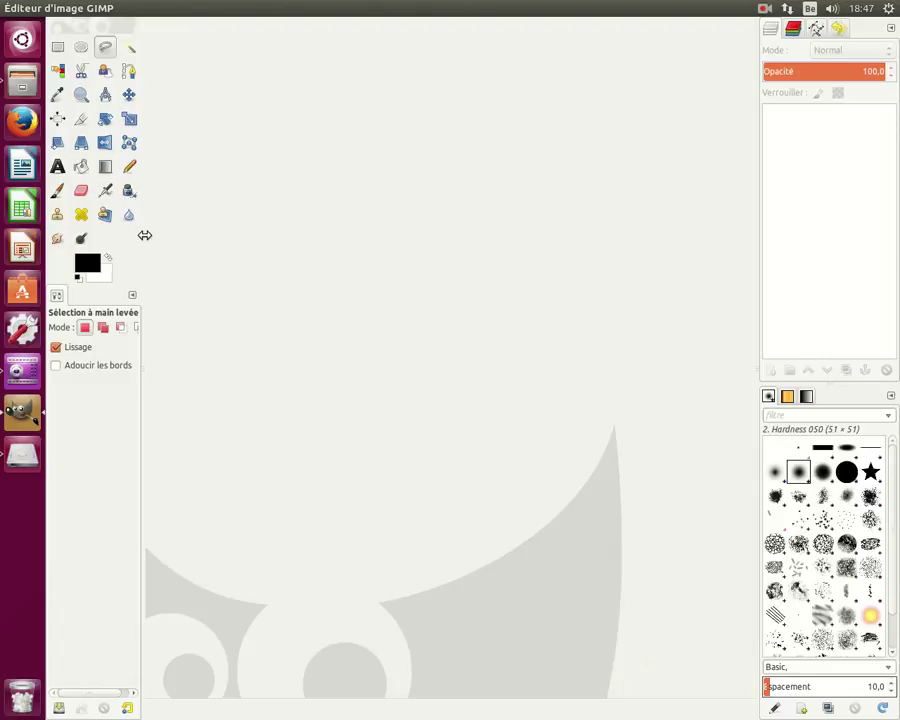
pyautogui.moveTo(145, 235)
pyautogui.mouseDown()
pyautogui.moveTo(199, 223)
pyautogui.moveTo(173, 207)
pyautogui.mouseUp()
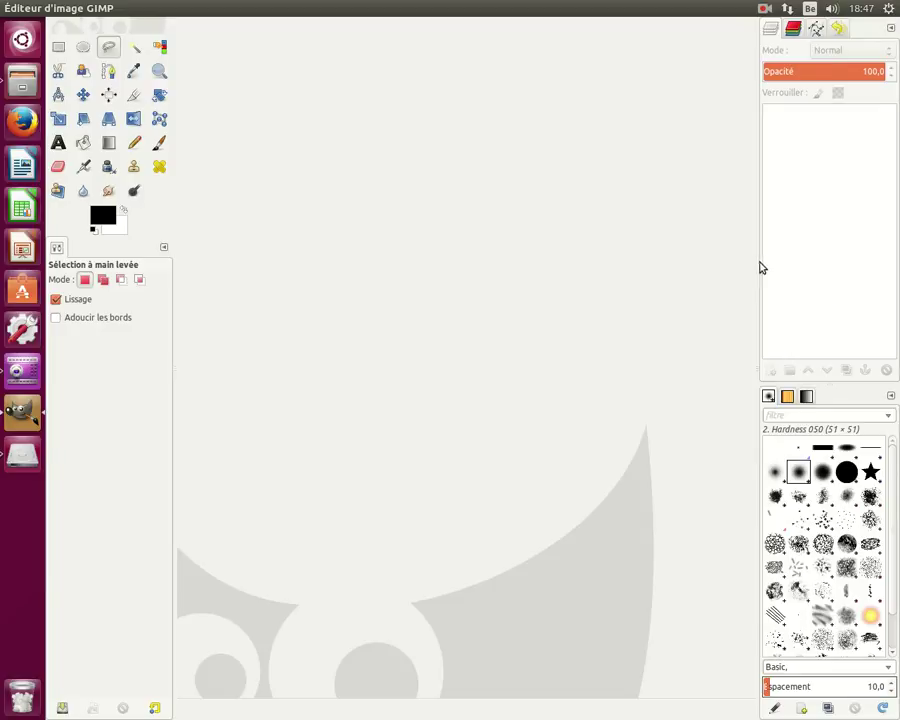
pyautogui.moveTo(752, 265); pyautogui.dragTo(748, 260)
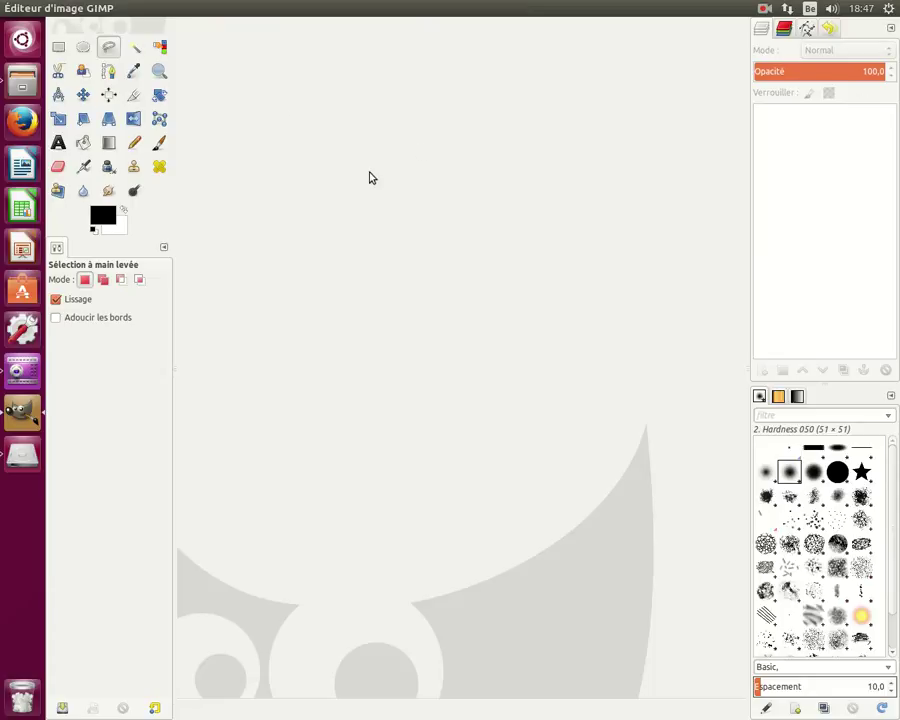
pyautogui.press('Tab')
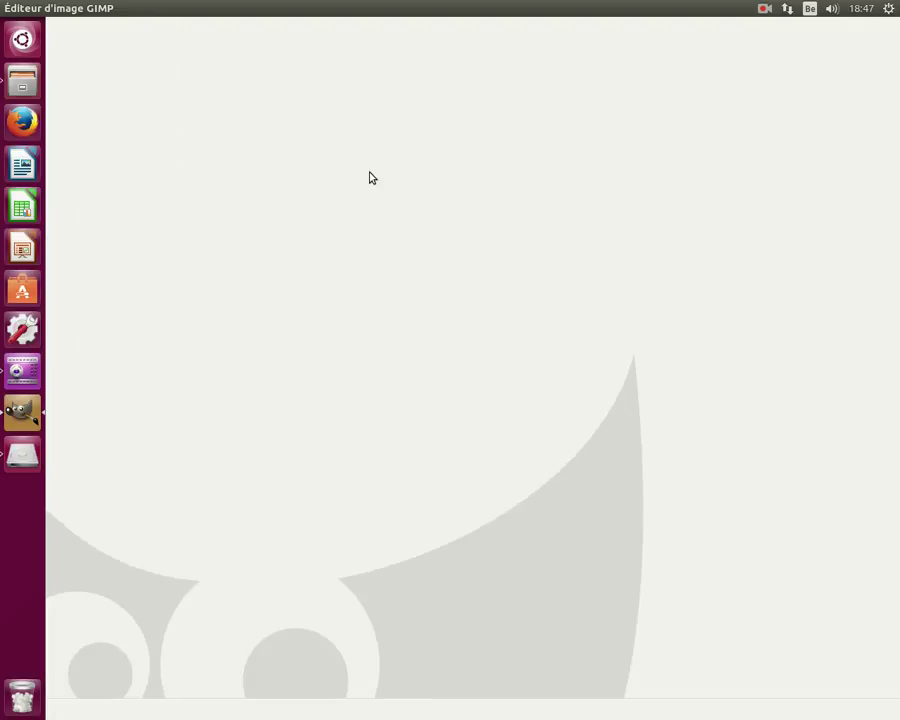
pyautogui.press('Tab')
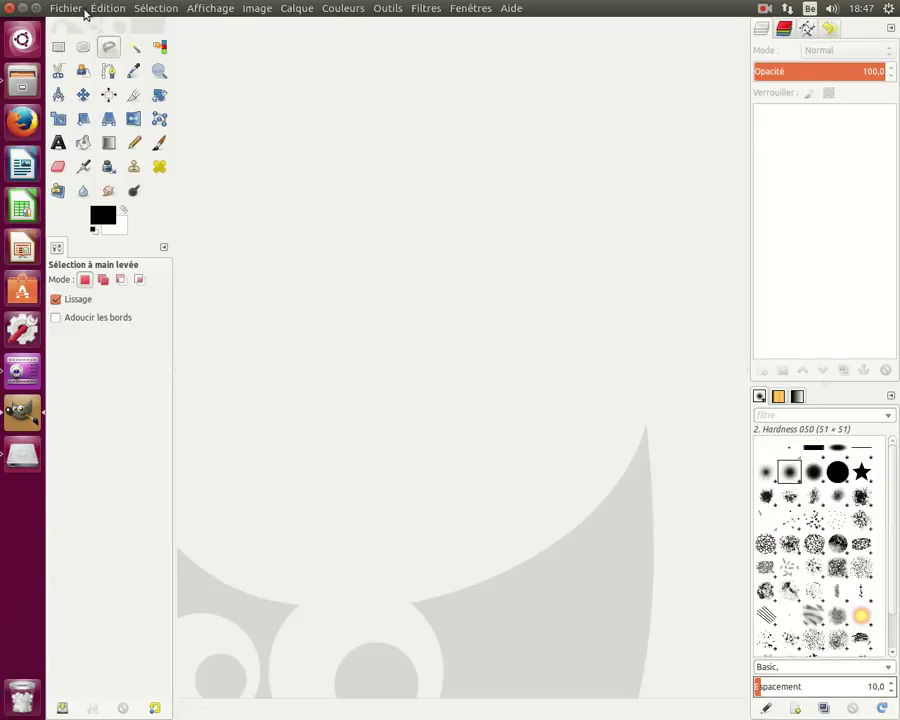
# - Open facade.jpg from Recently Used, select the Eraser (Gomme) tool, then close the image
pyautogui.click(66, 10)
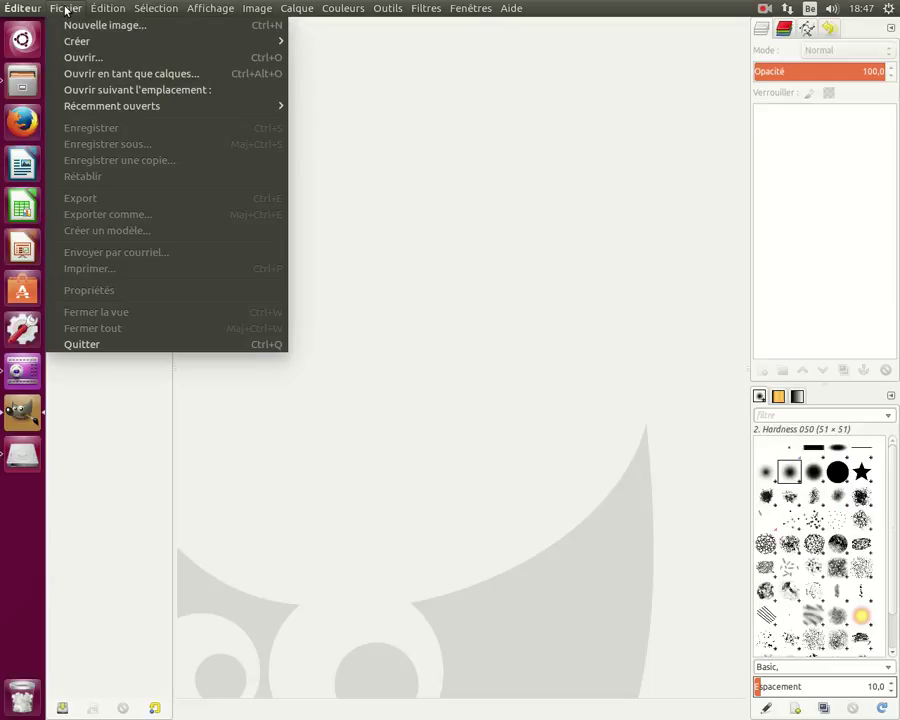
pyautogui.click(90, 57)
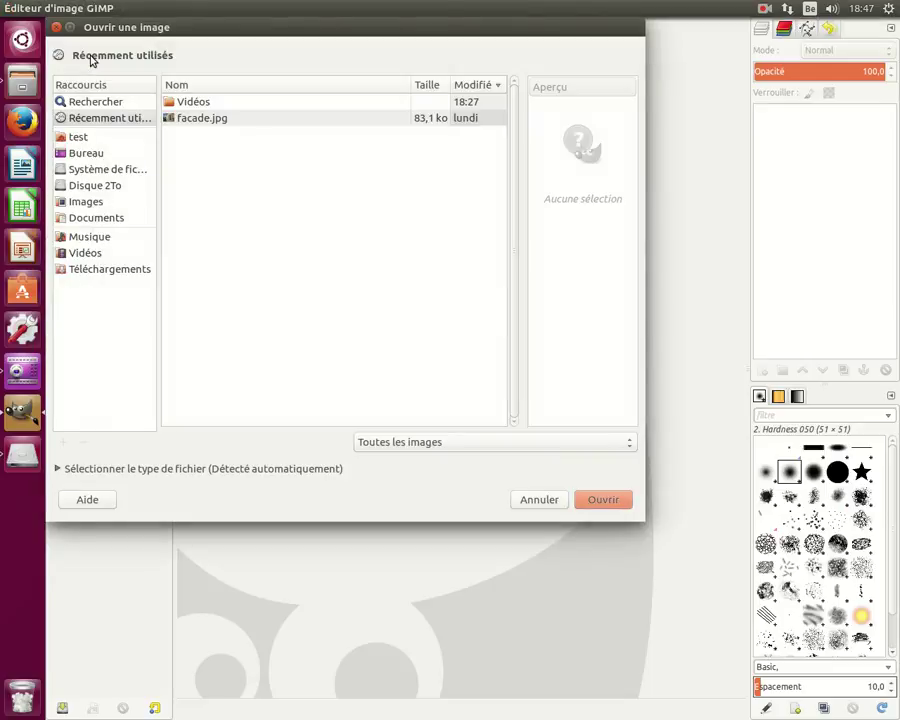
pyautogui.doubleClick(194, 118)
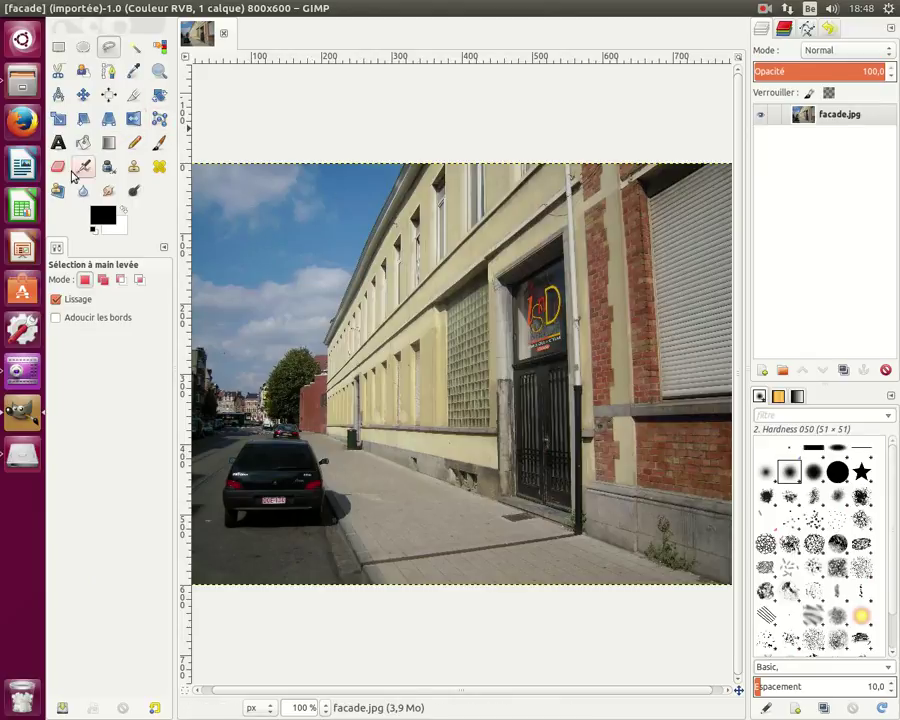
pyautogui.click(58, 166)
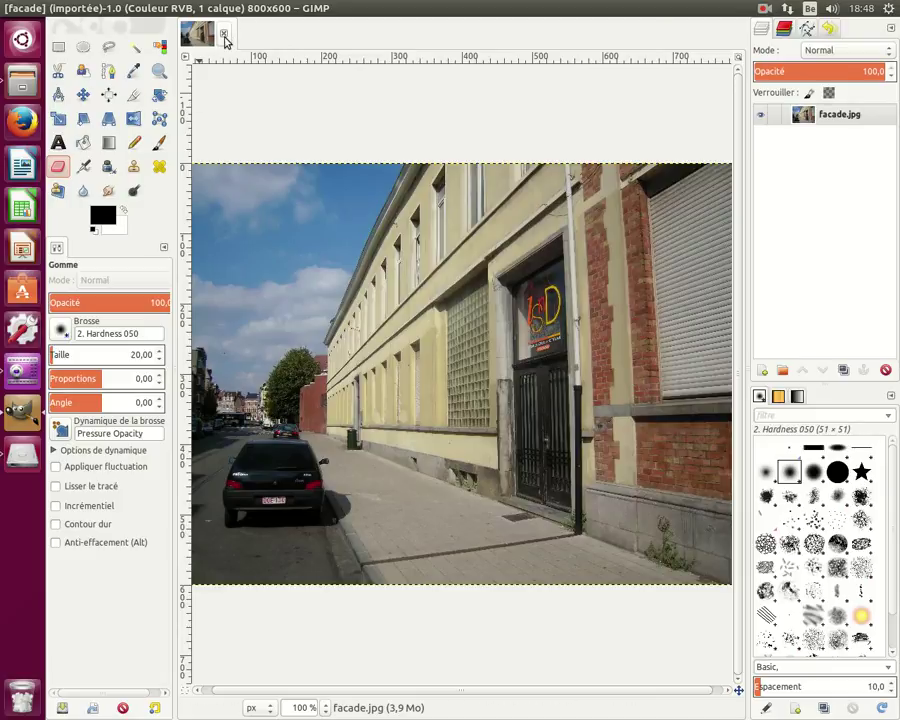
pyautogui.click(225, 36)
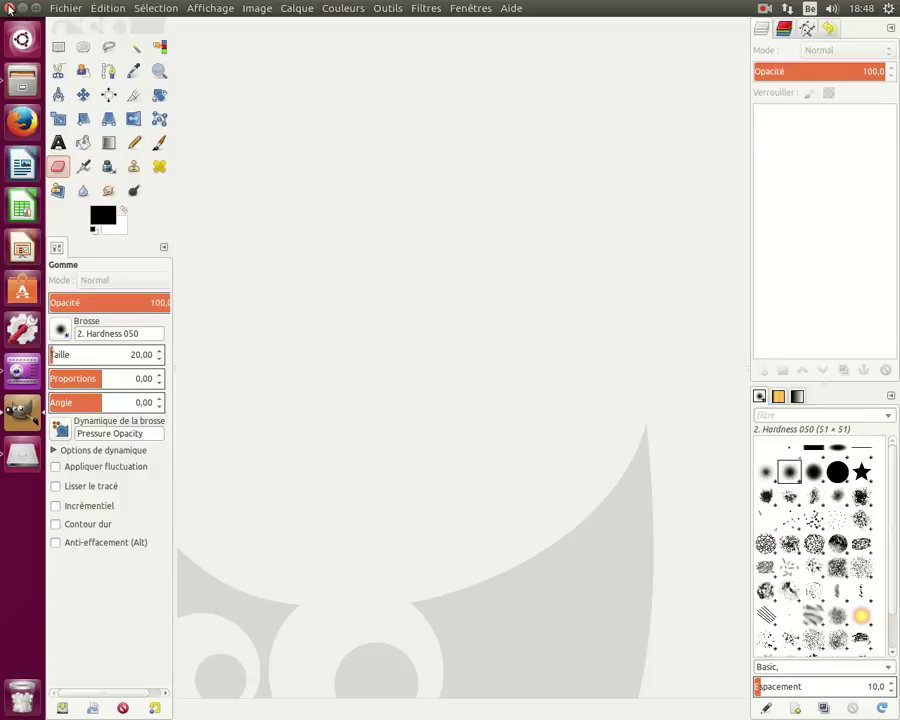
# - Turn off Single-Window Mode, move the image window aside, then close it to quit GIMP
pyautogui.moveTo(300, 8)
pyautogui.click(471, 9)
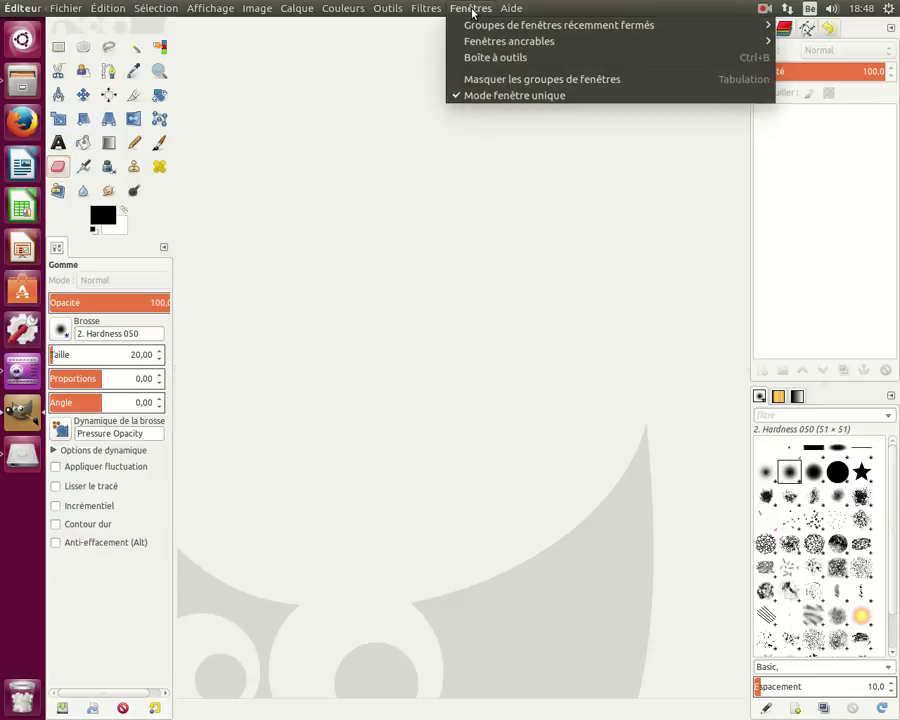
pyautogui.click(514, 96)
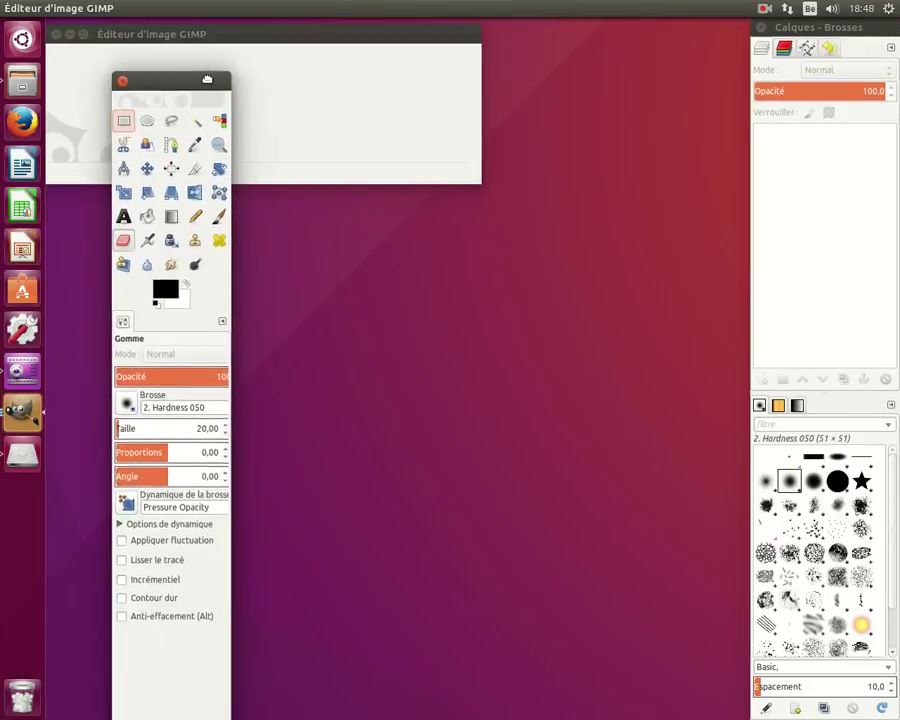
pyautogui.moveTo(342, 36); pyautogui.dragTo(552, 91)
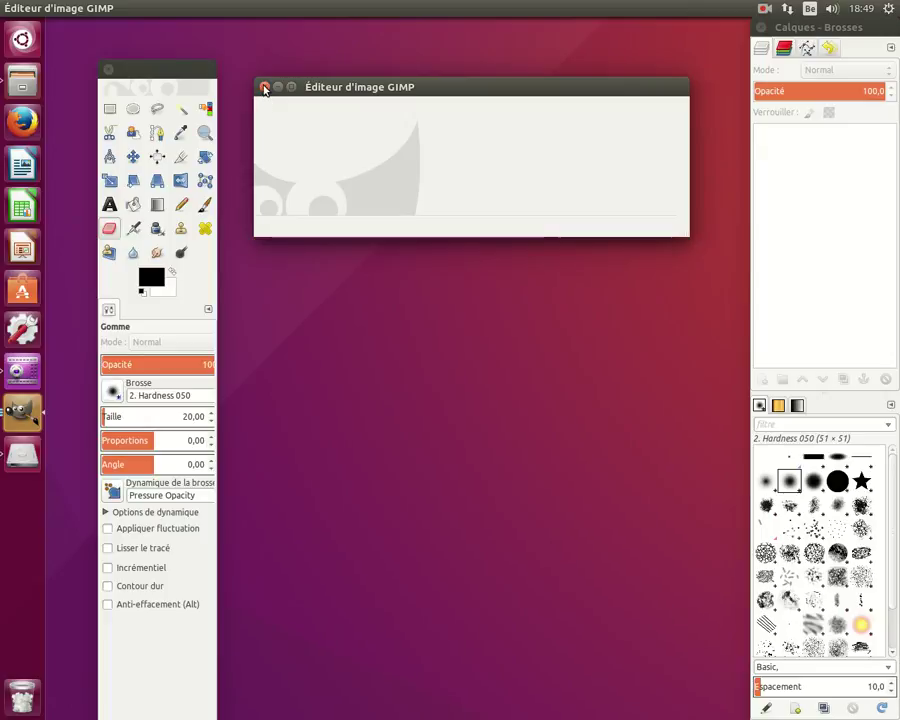
pyautogui.click(264, 88)
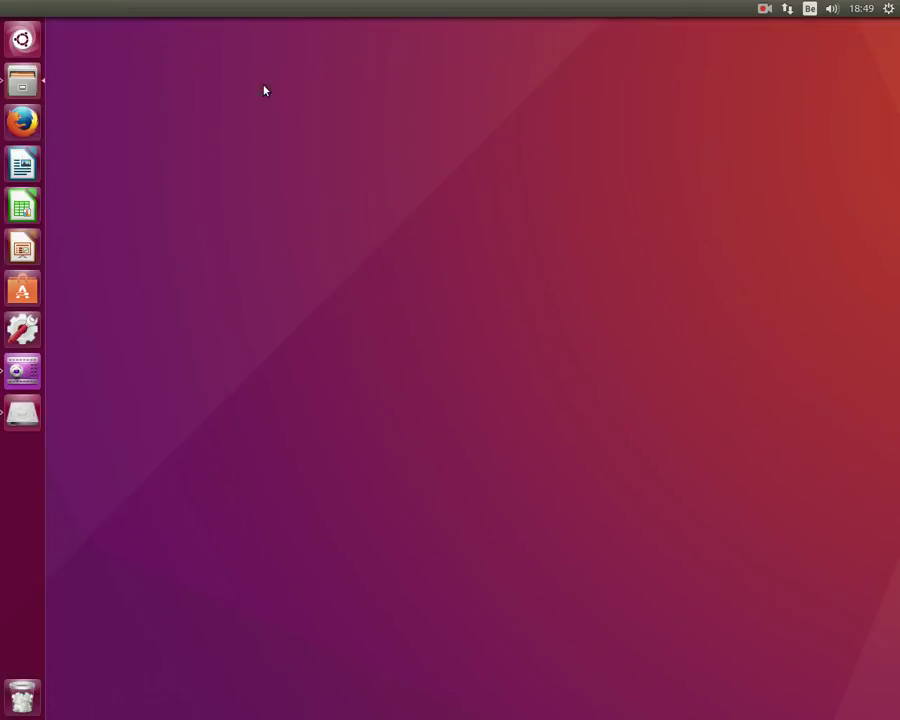